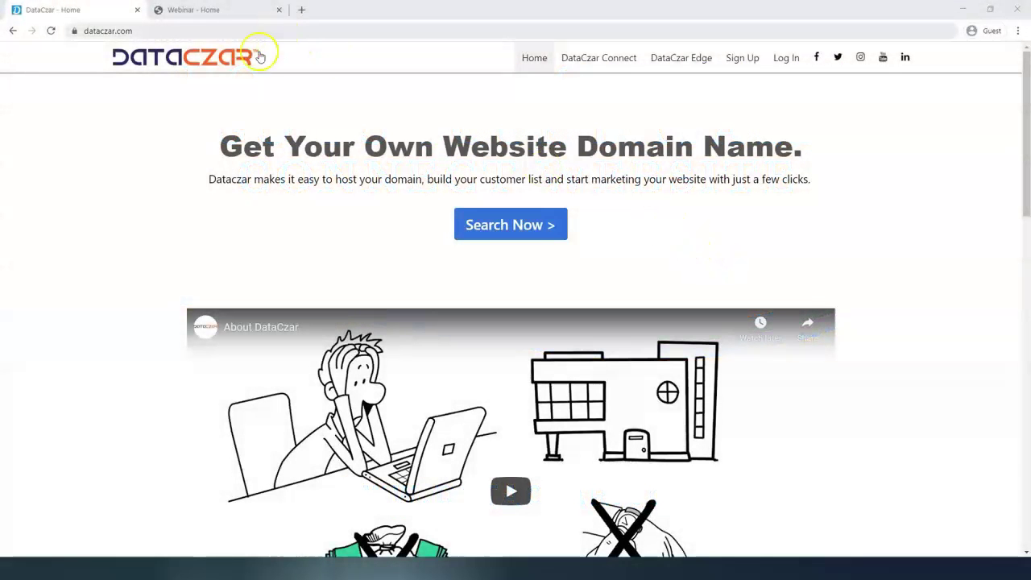
- Go from the dataczar.com home page to the account Log In page
click(165, 31)
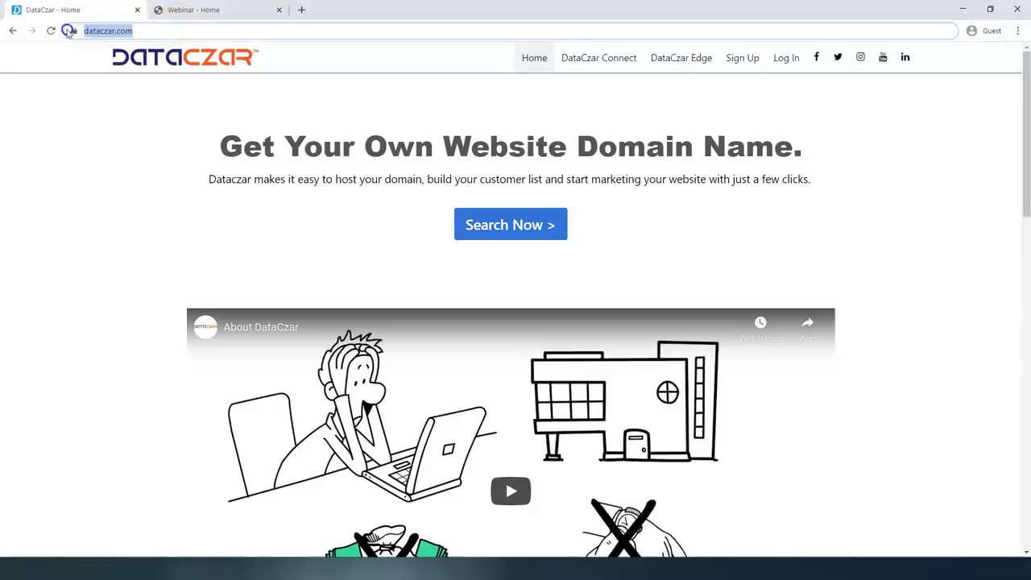
click(786, 58)
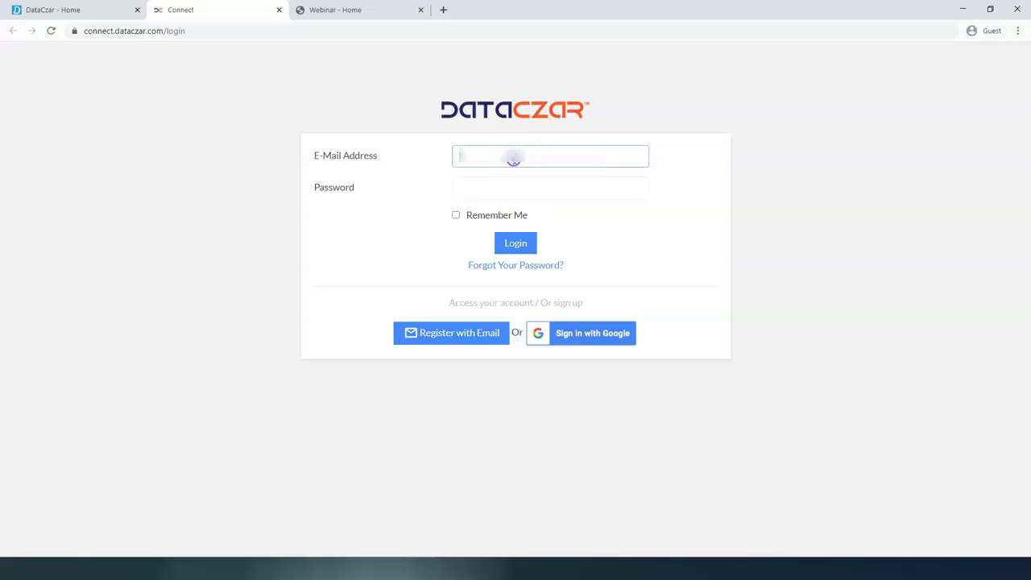
- Log in with the account e-mail address and password to reach the Webinar dashboard
key(ctrl+v)
click(517, 186)
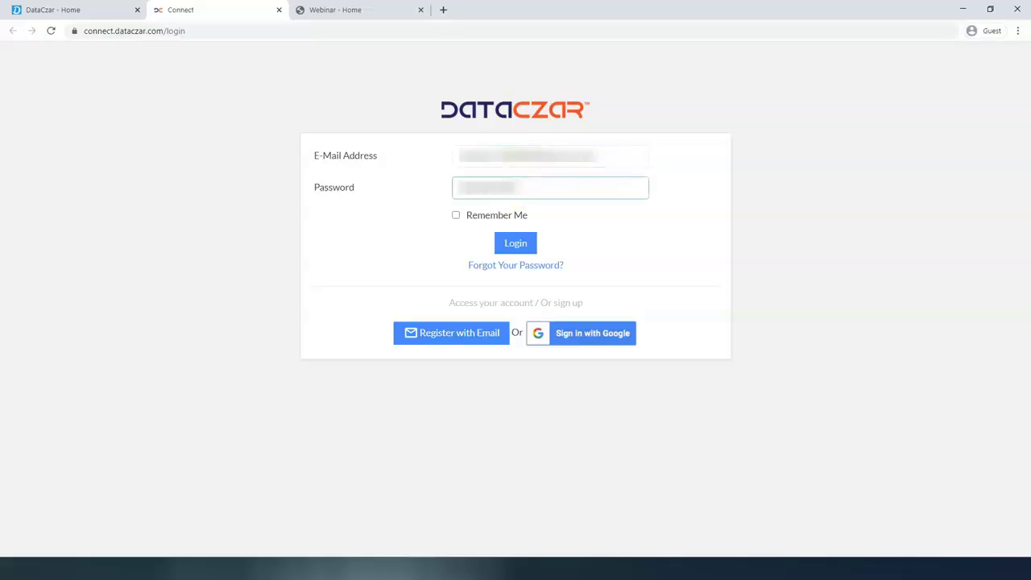
key(Return)
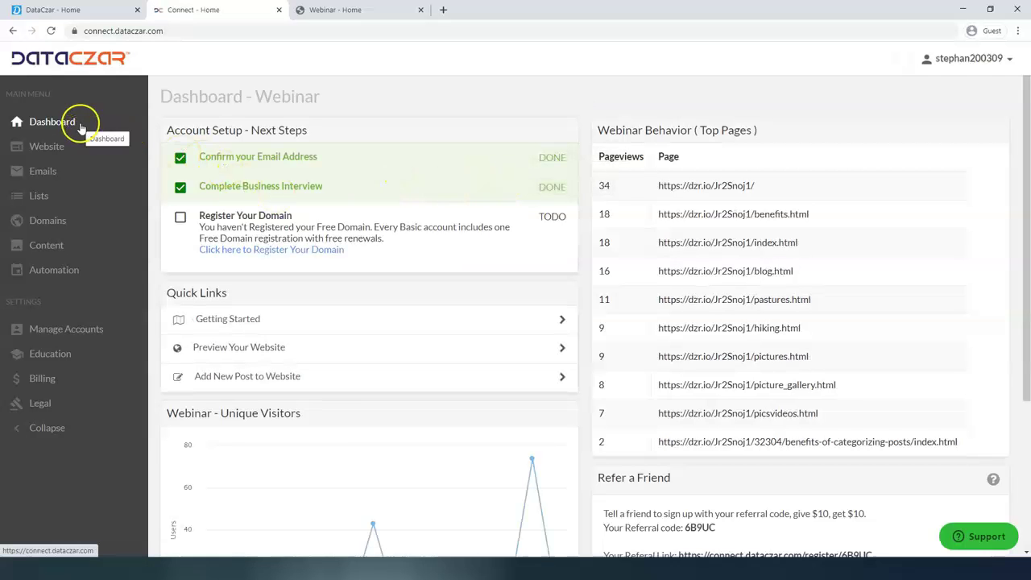
- Close the old DataCzar - Home tab, go full screen, and open the Webinar website's Settings
click(138, 10)
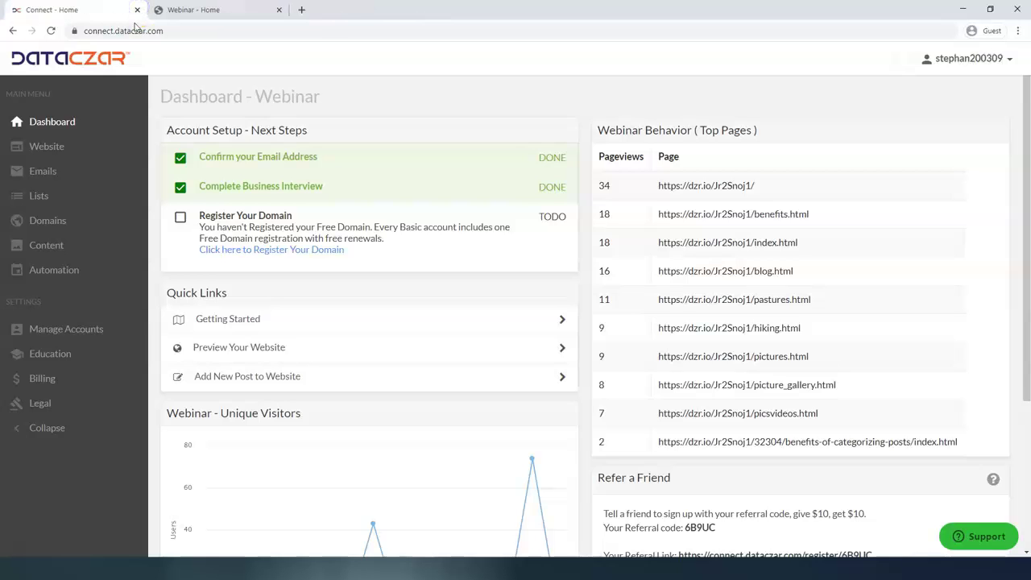
key(F11)
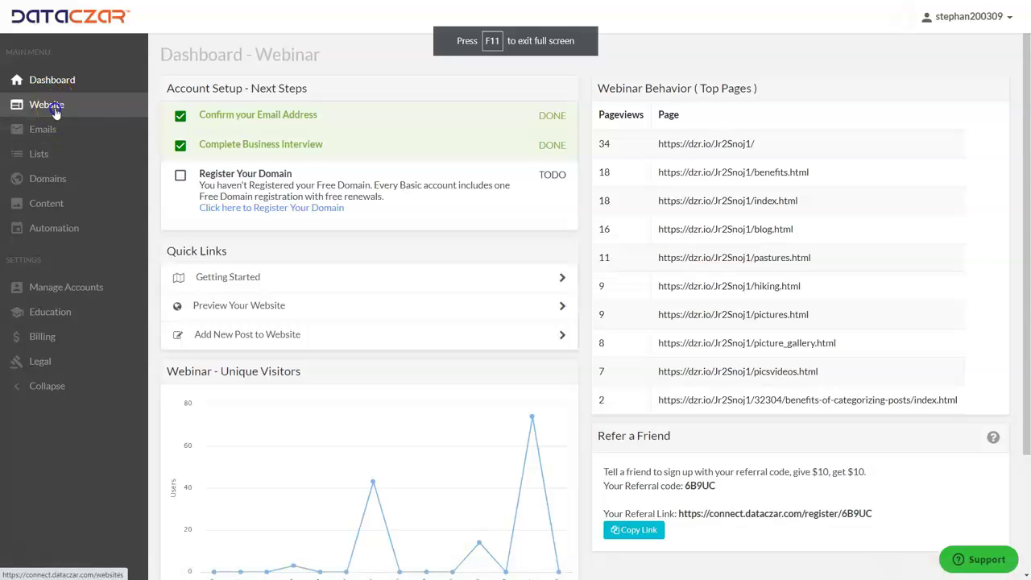
click(54, 108)
click(53, 111)
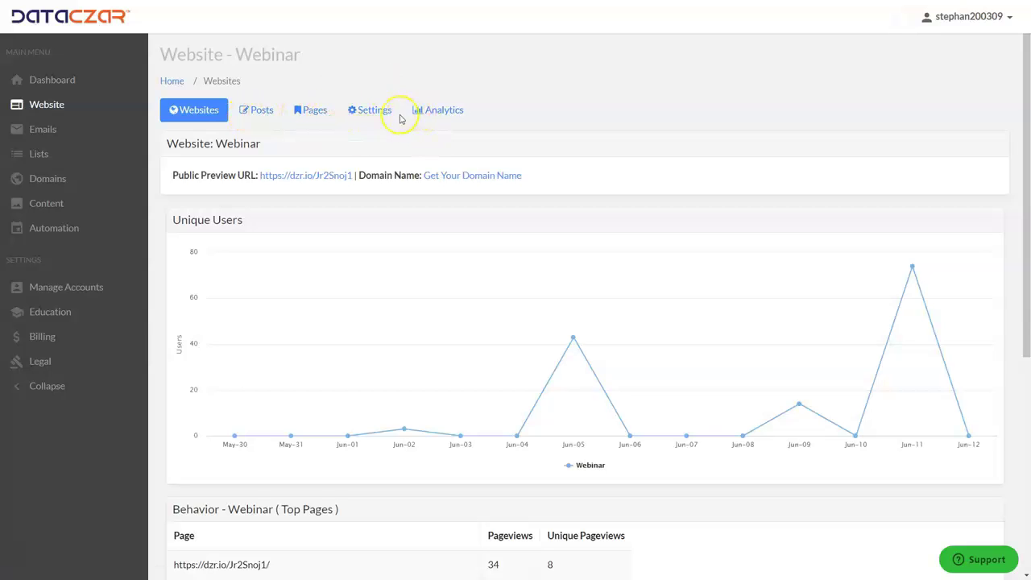
click(371, 117)
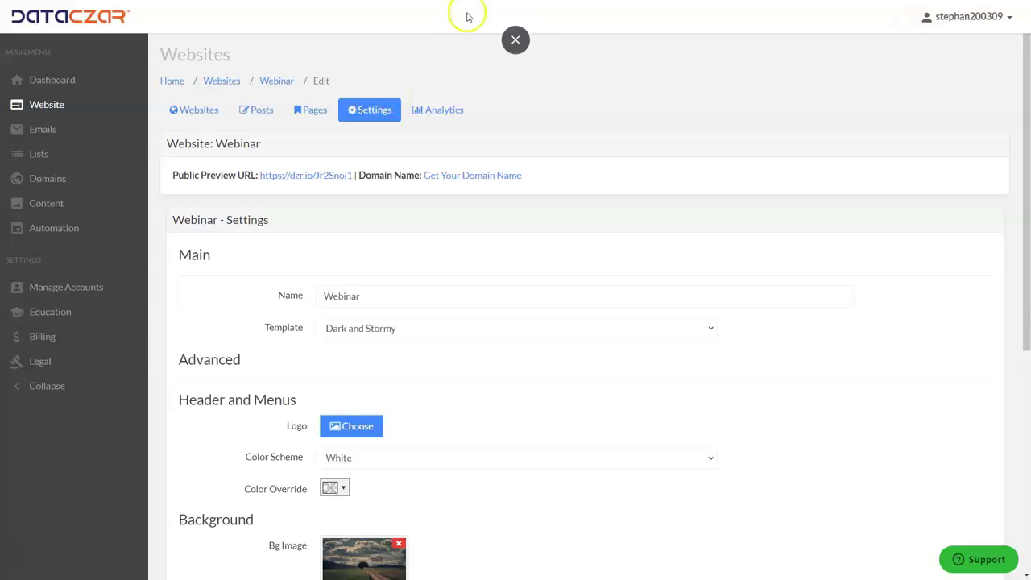
- Scroll to the Header and Menus Logo setting, then go to the Content - Webinar upload page
scroll(363, 328, down, 1)
scroll(363, 329, down, 2)
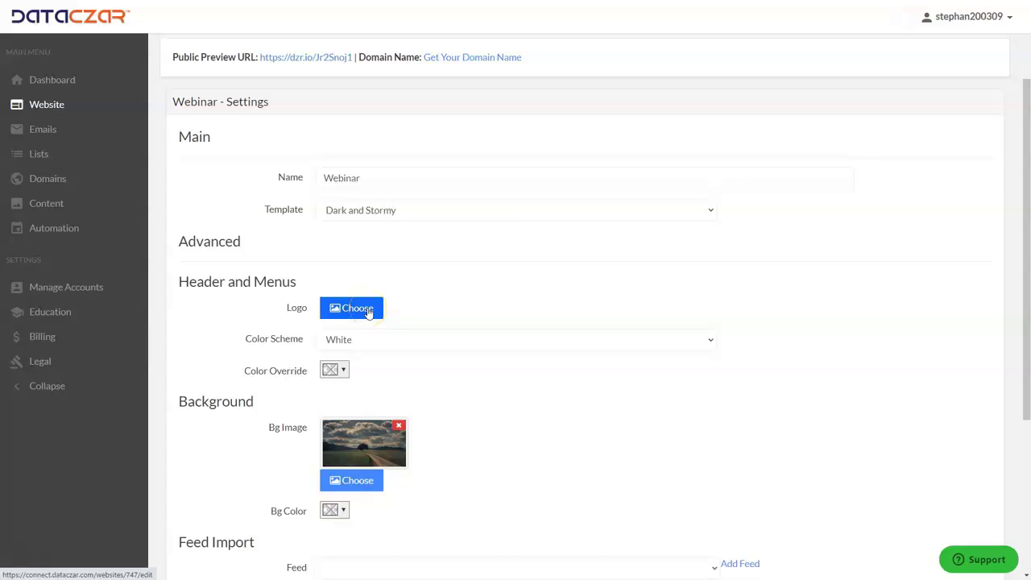
click(49, 207)
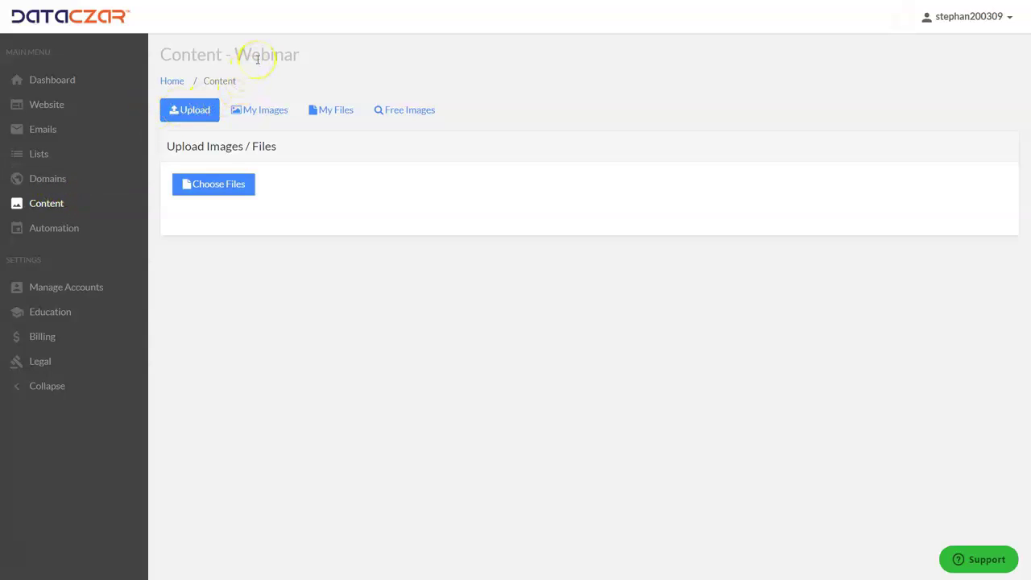
- Upload the AAA Outdoor Scenes logo file to the Webinar content library
click(223, 190)
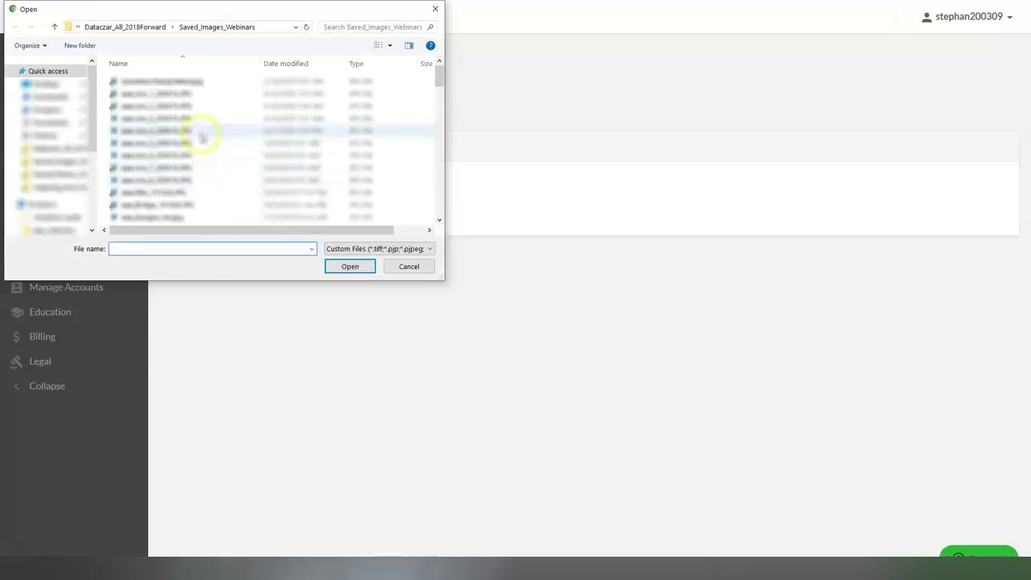
scroll(177, 143, down, 3)
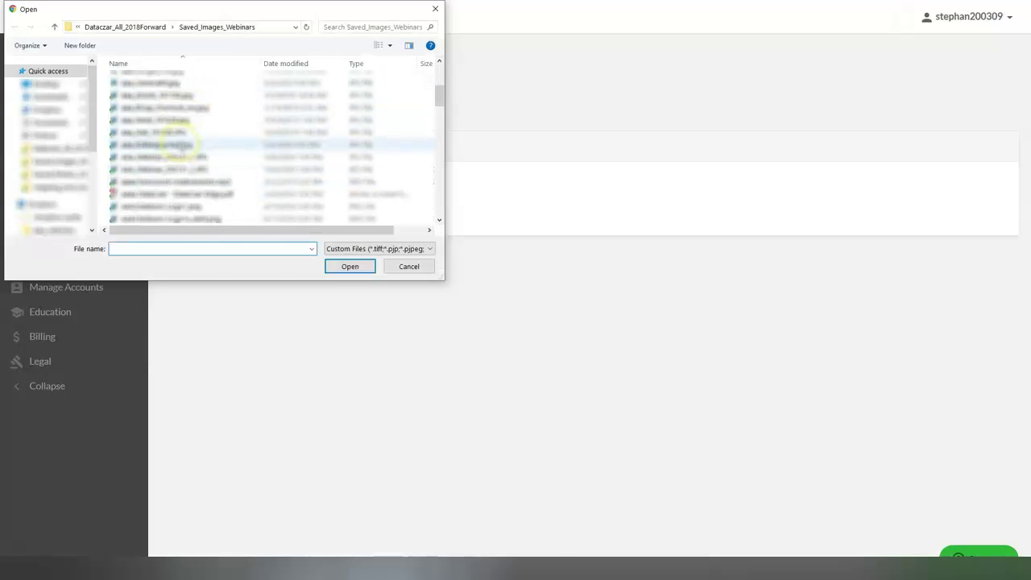
scroll(177, 144, down, 5)
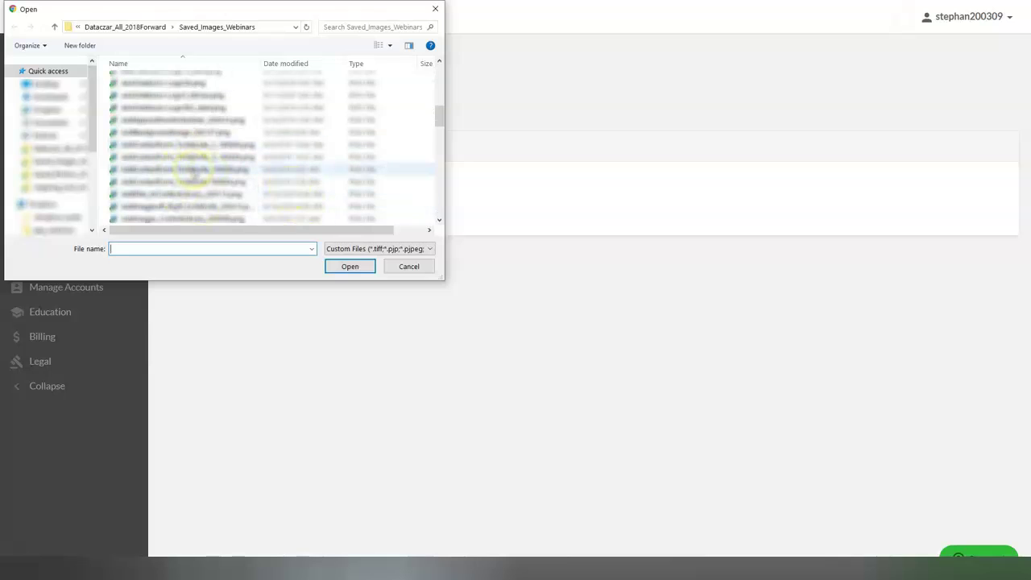
scroll(193, 173, up, 2)
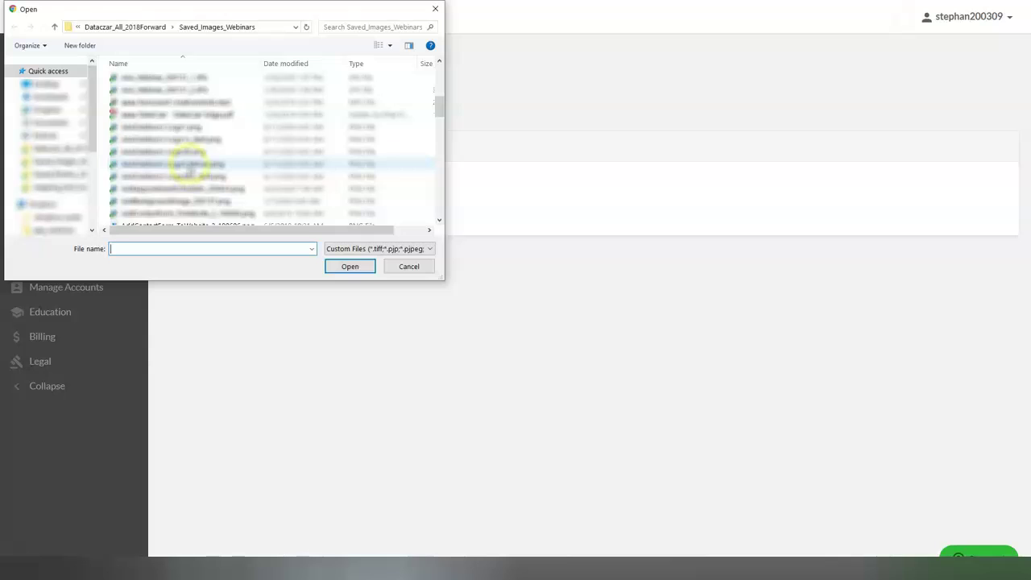
double_click(185, 175)
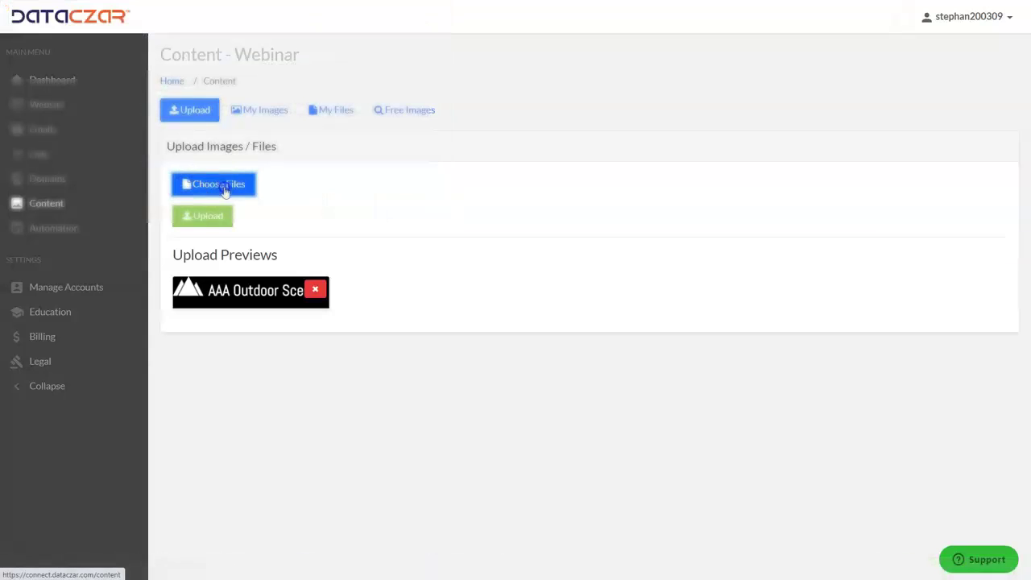
click(207, 215)
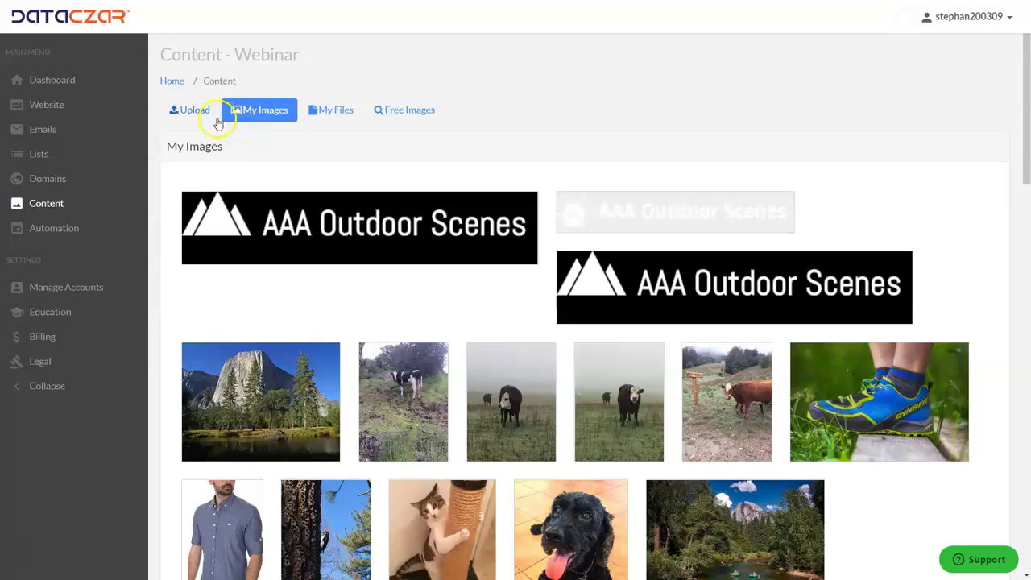
- Return to the Webinar settings and open the File Manager from the Logo Choose button
click(43, 114)
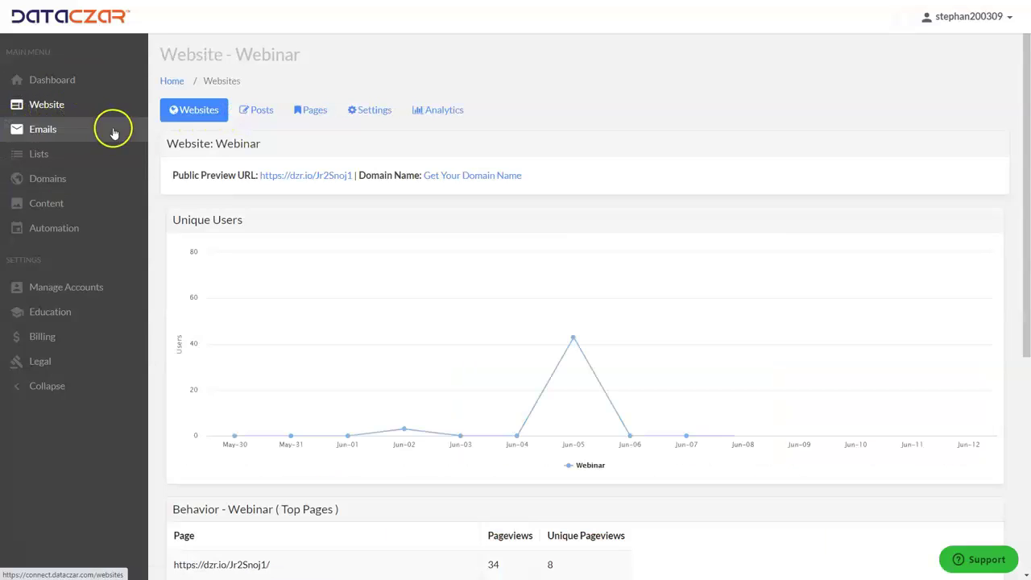
click(382, 114)
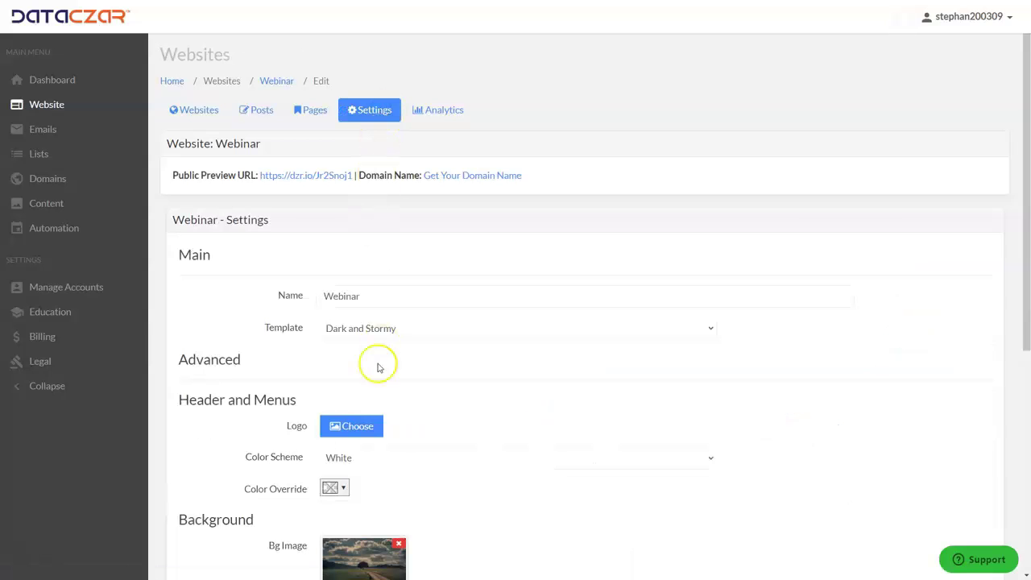
scroll(269, 283, down, 1)
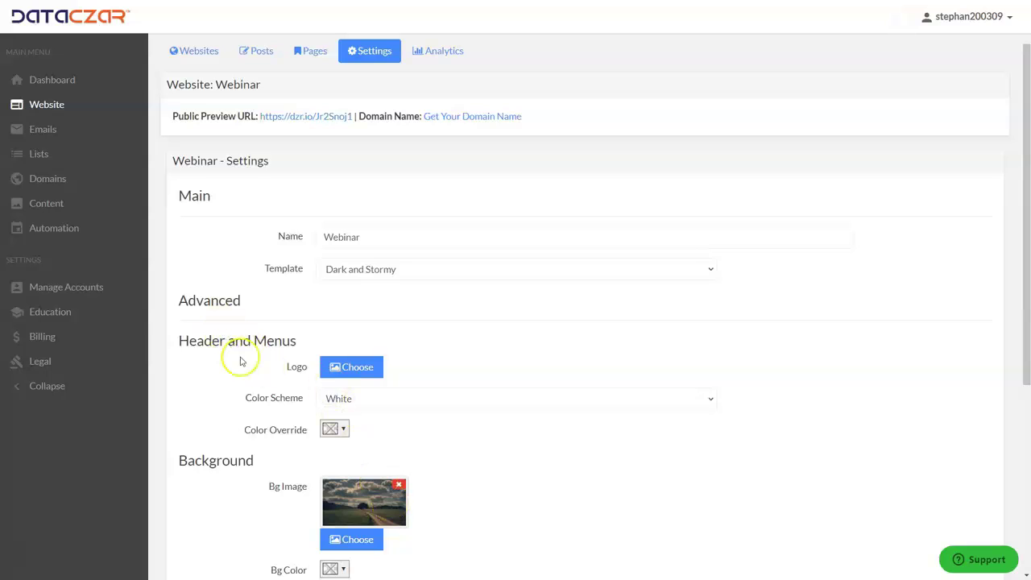
click(364, 372)
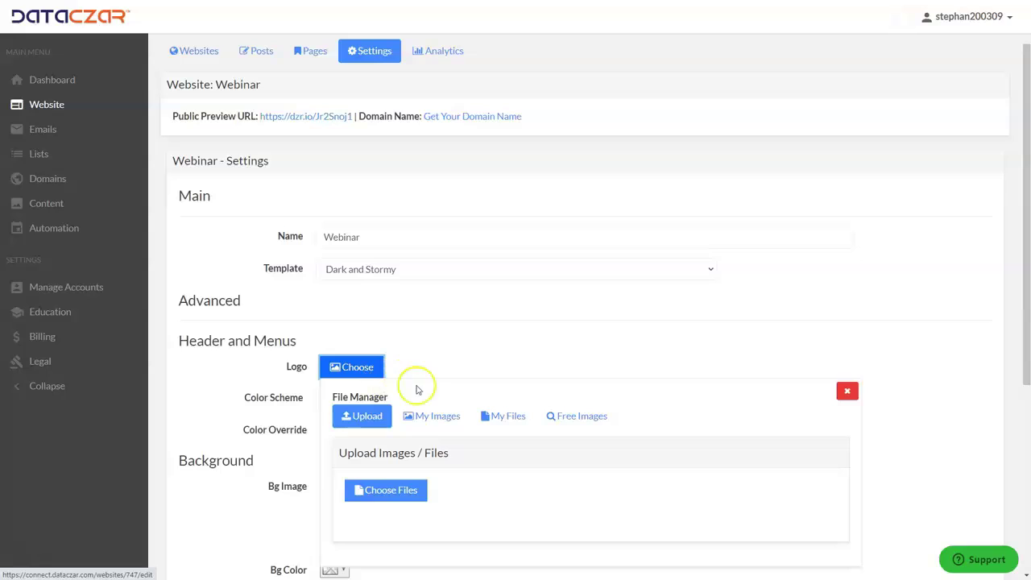
- Set the AAA Outdoor Scenes image from My Images as the logo and update the settings
click(446, 421)
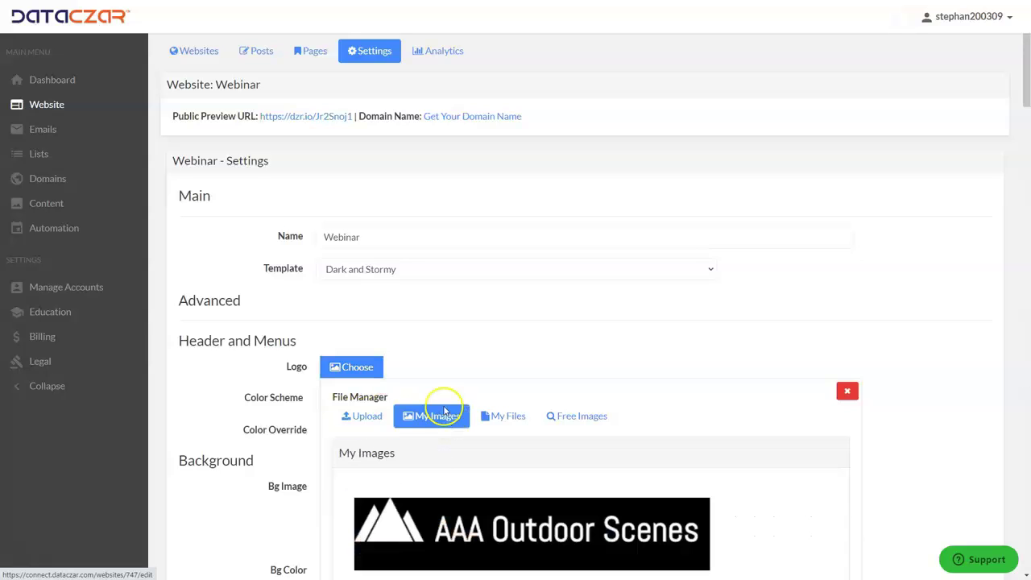
mouse_move(495, 543)
click(531, 535)
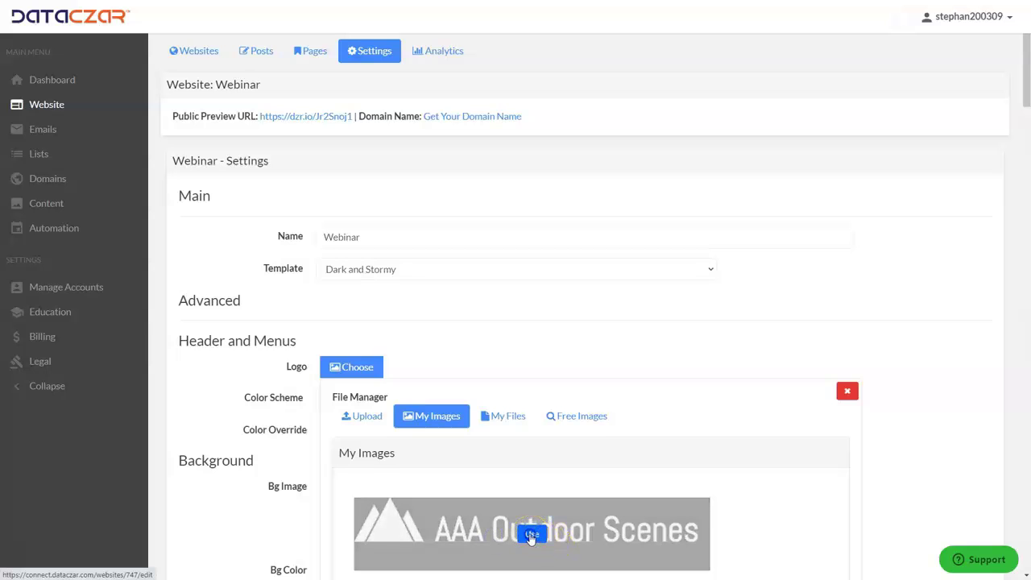
scroll(473, 439, down, 5)
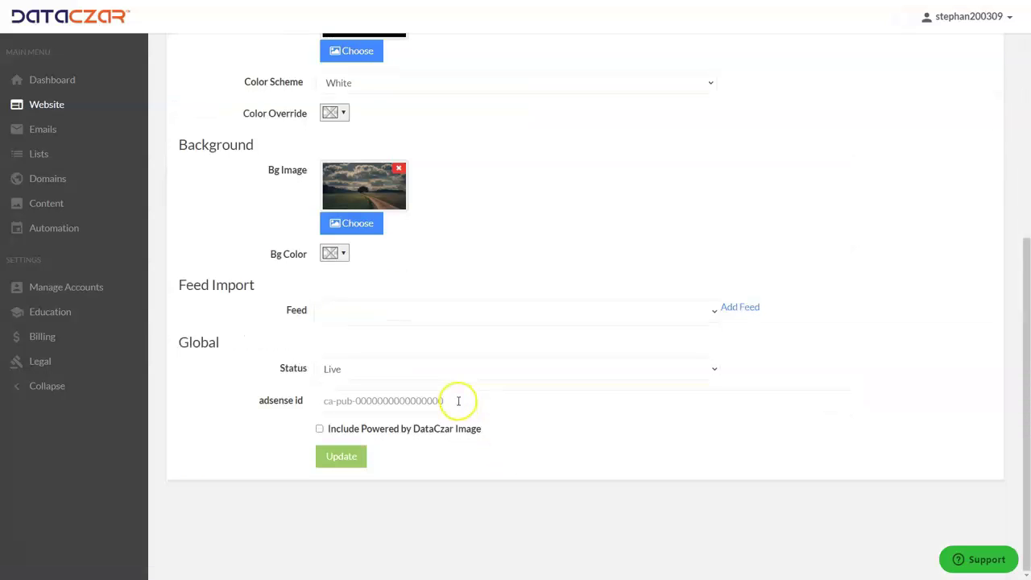
click(356, 456)
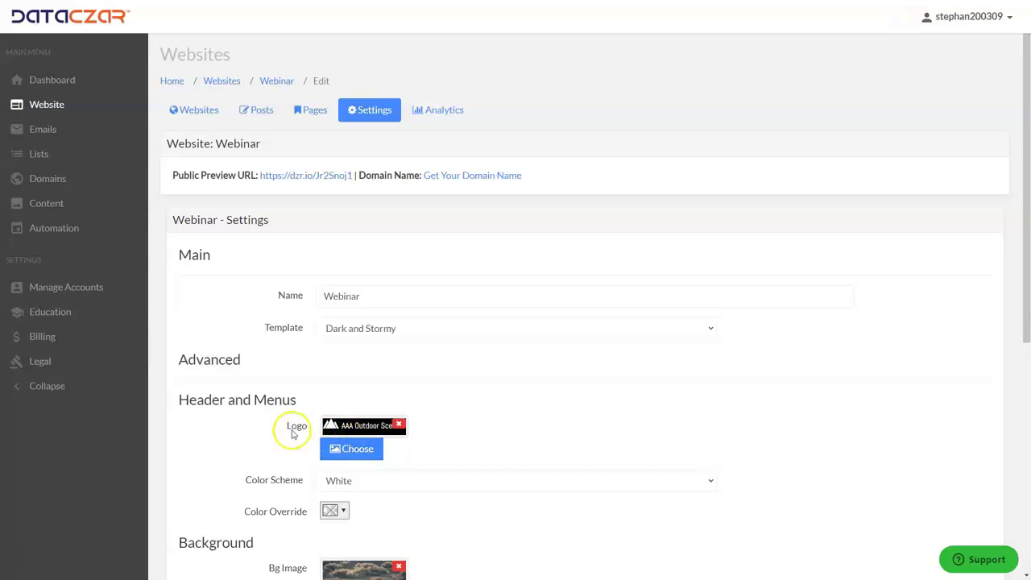
- Remove the current logo and upload a new image file from the computer as the logo
click(398, 424)
click(369, 427)
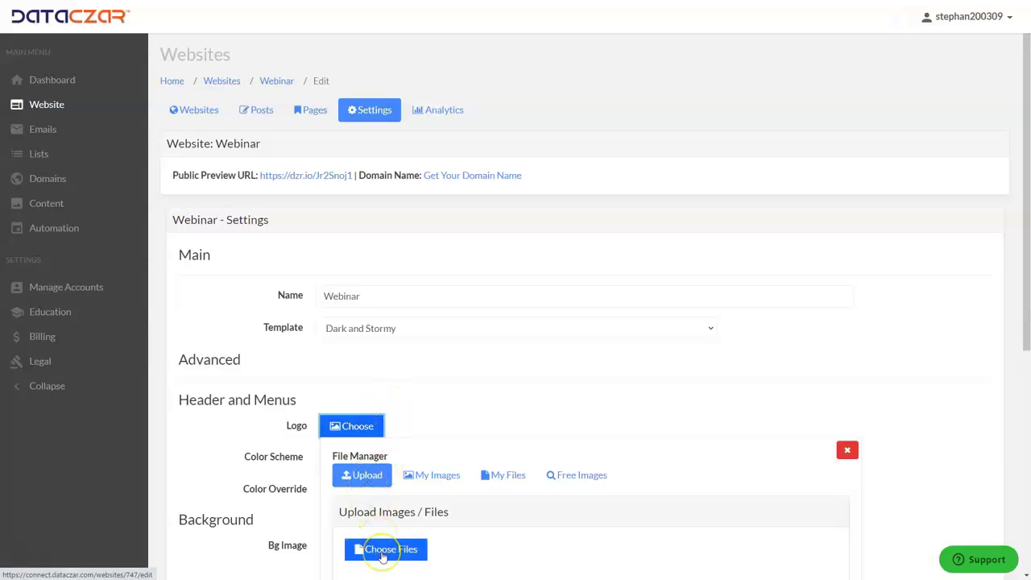
scroll(400, 397, down, 2)
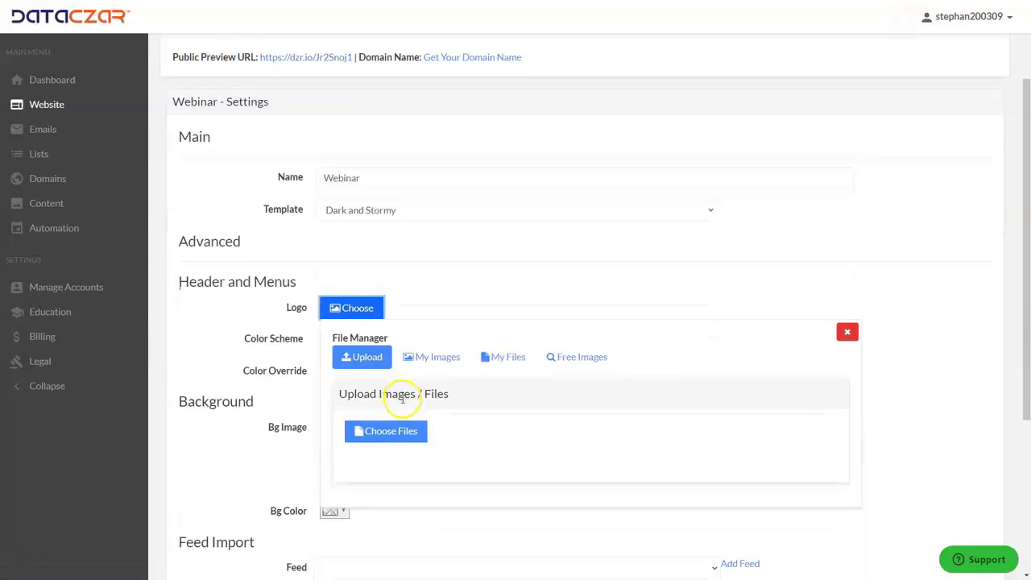
click(403, 431)
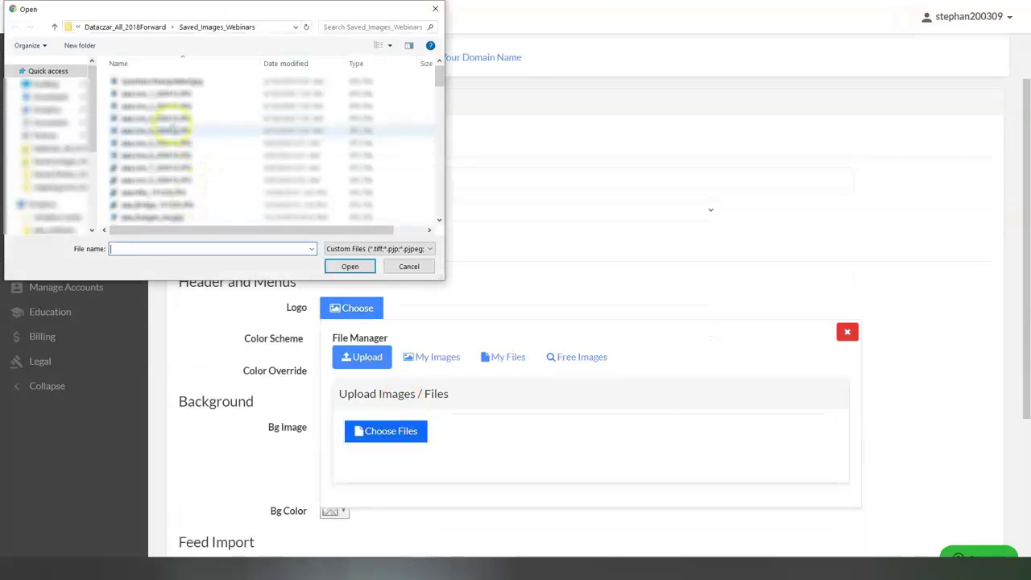
scroll(202, 153, down, 3)
scroll(173, 142, down, 1)
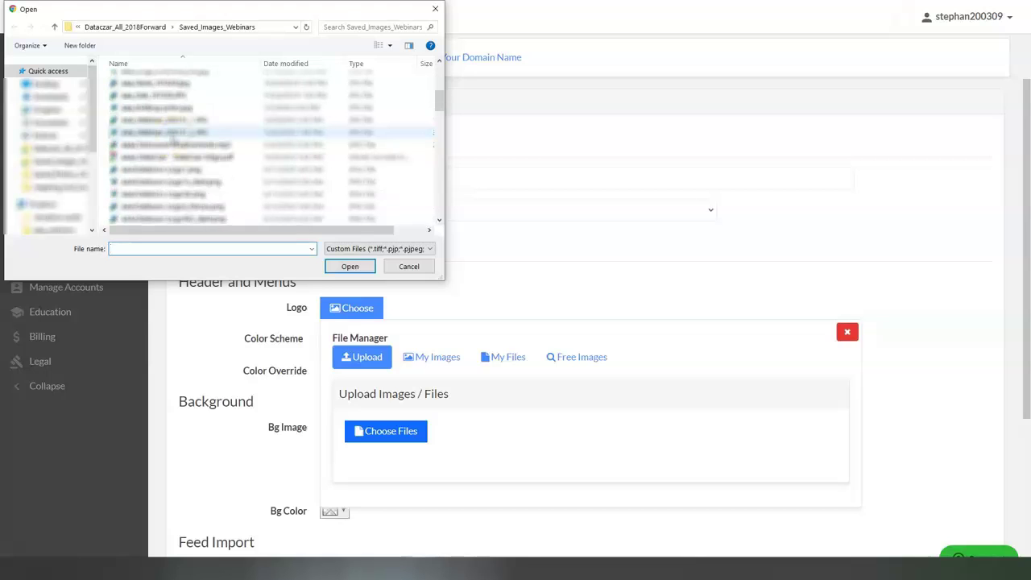
scroll(181, 161, down, 3)
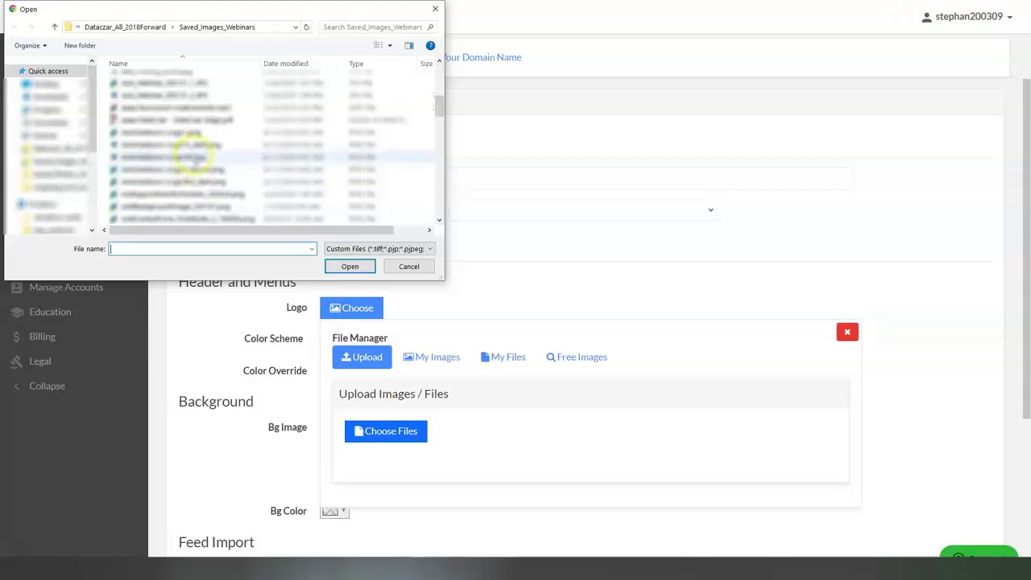
double_click(195, 158)
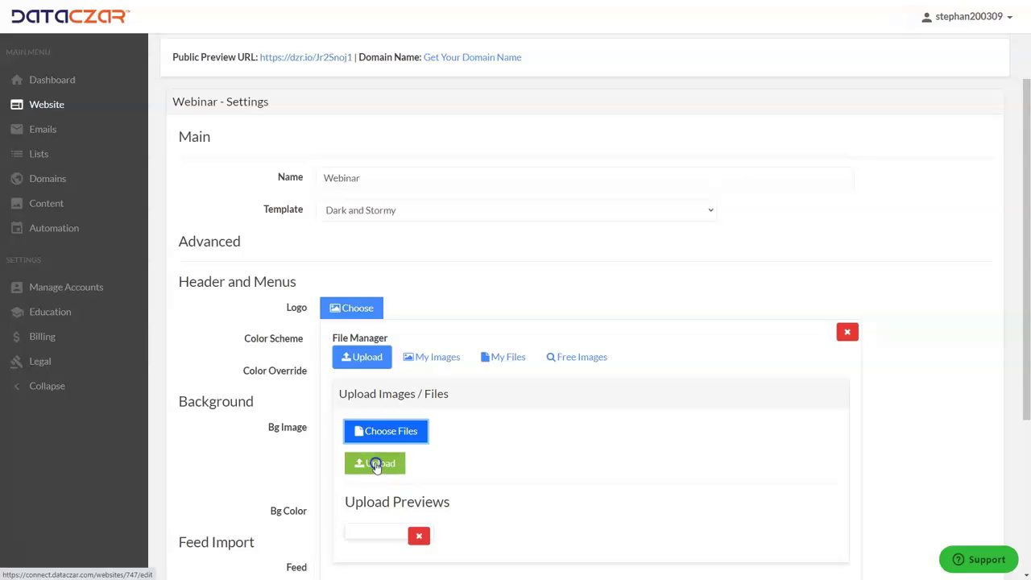
click(376, 464)
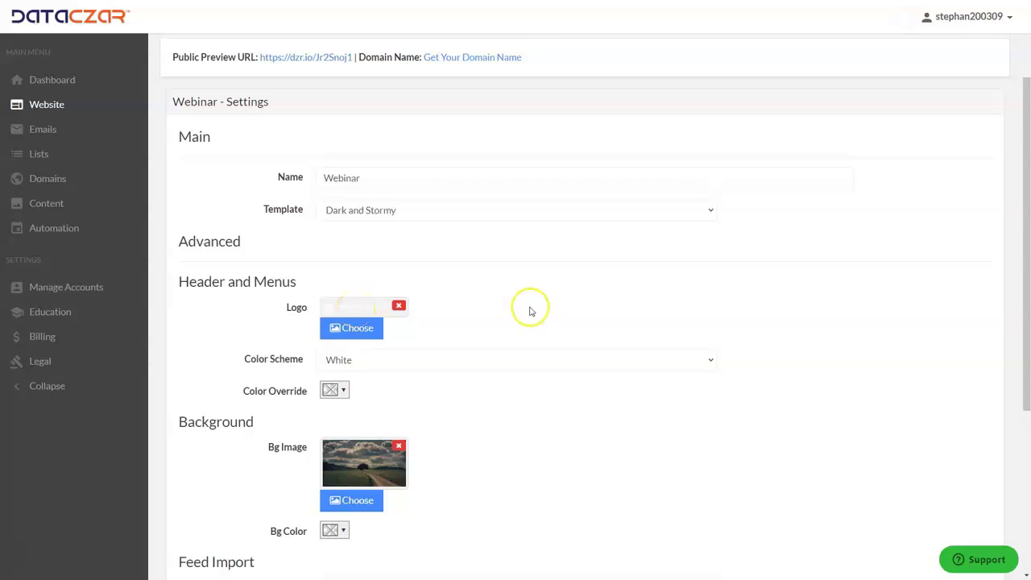
scroll(530, 307, down, 4)
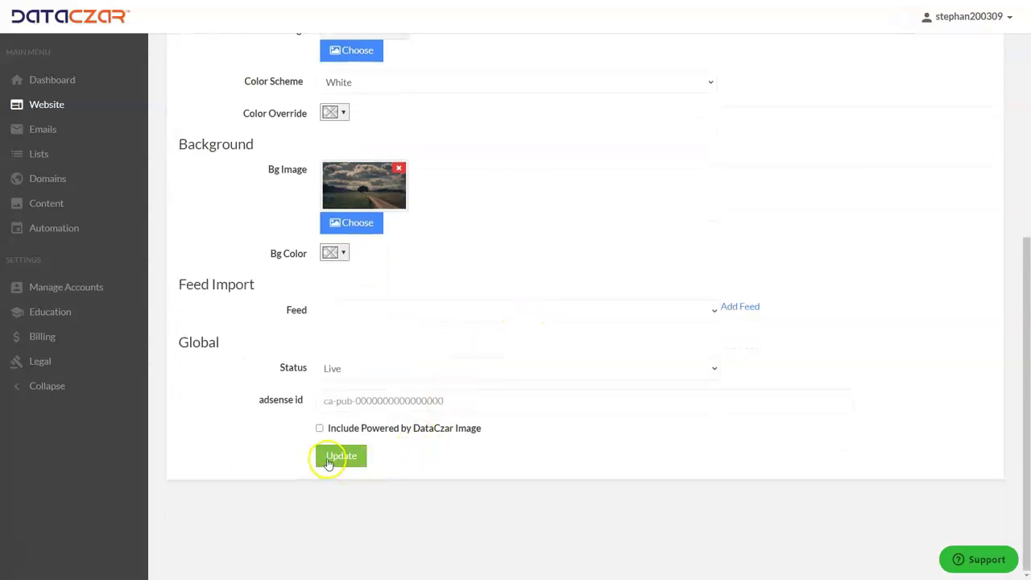
- Save the Webinar settings with the newly uploaded logo image
click(328, 465)
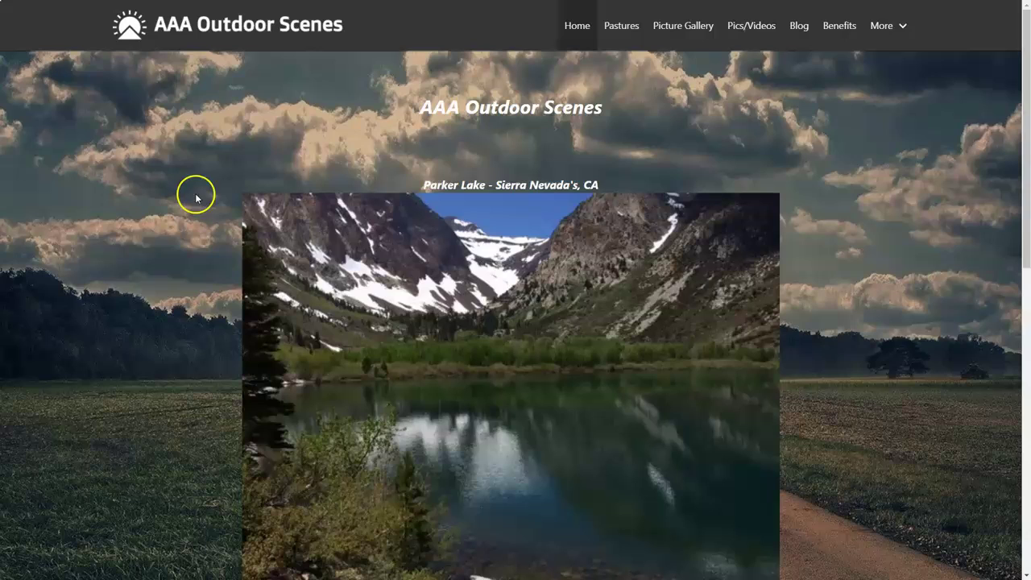
- Scroll through the live AAA Outdoor Scenes site, then close it to return to the settings
scroll(244, 278, down, 2)
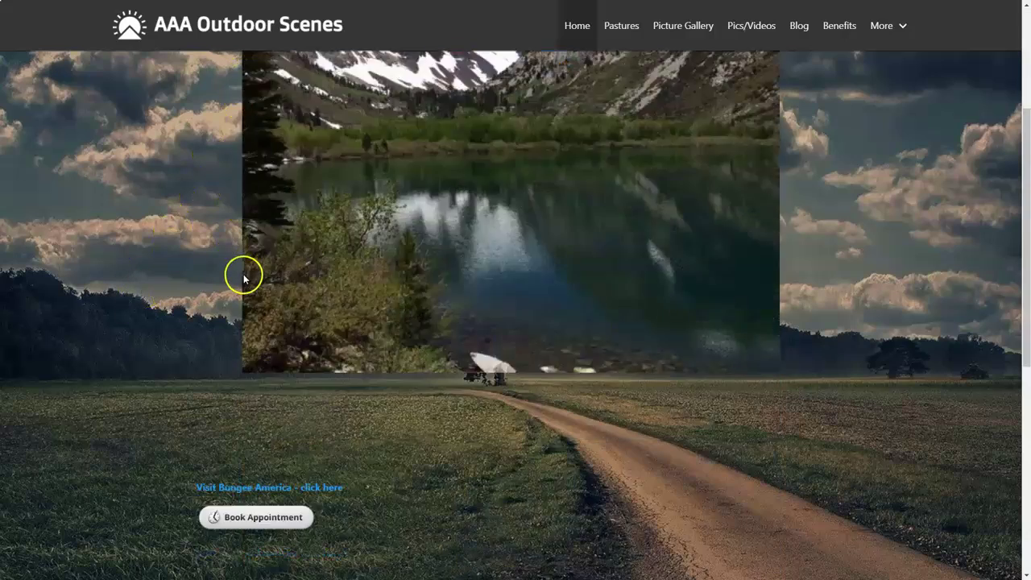
scroll(255, 281, down, 5)
scroll(255, 288, up, 7)
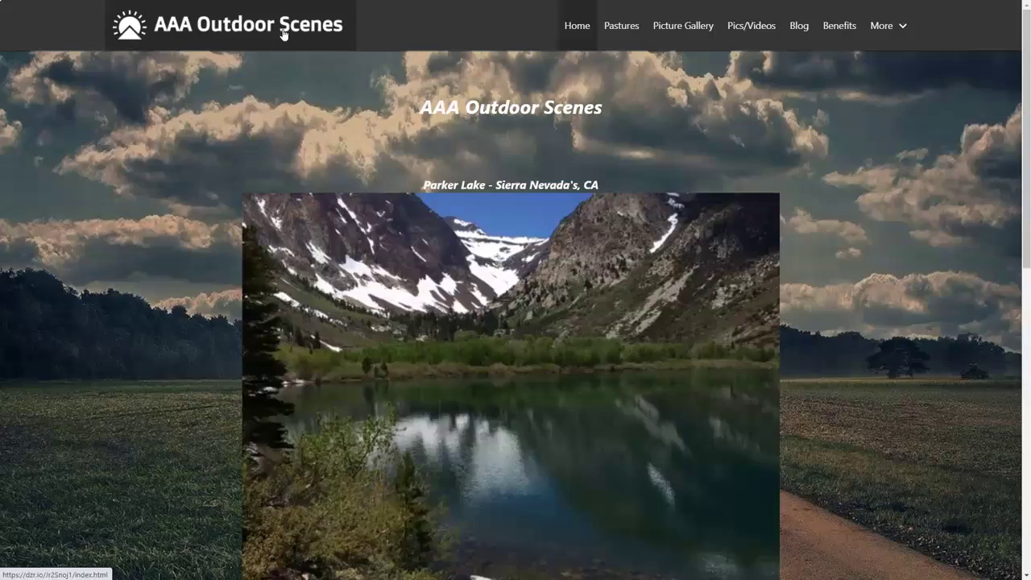
key(ctrl+w)
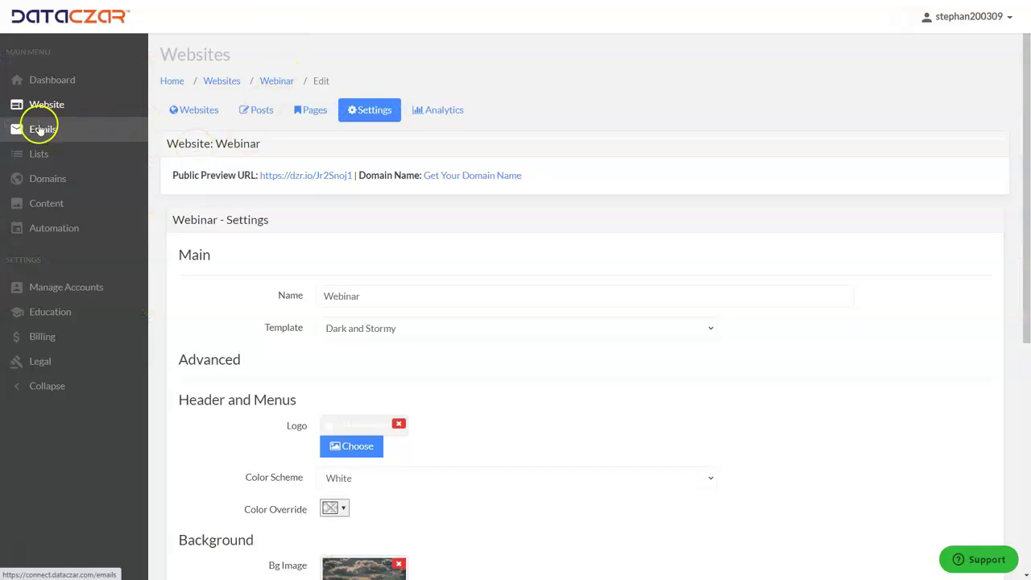
- Go to the Webinar dashboard with its account setup steps, visitor chart and top pages
click(62, 79)
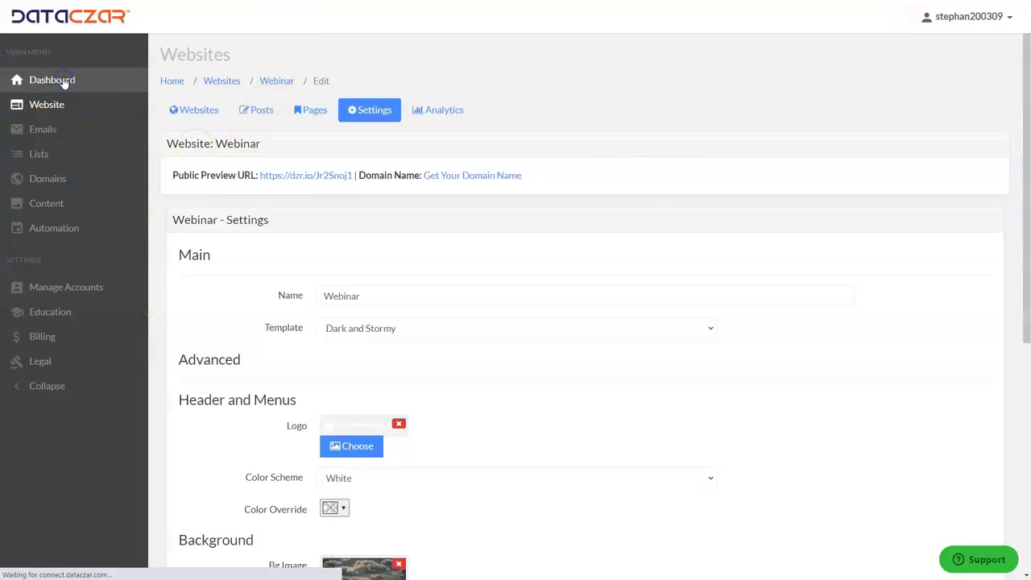